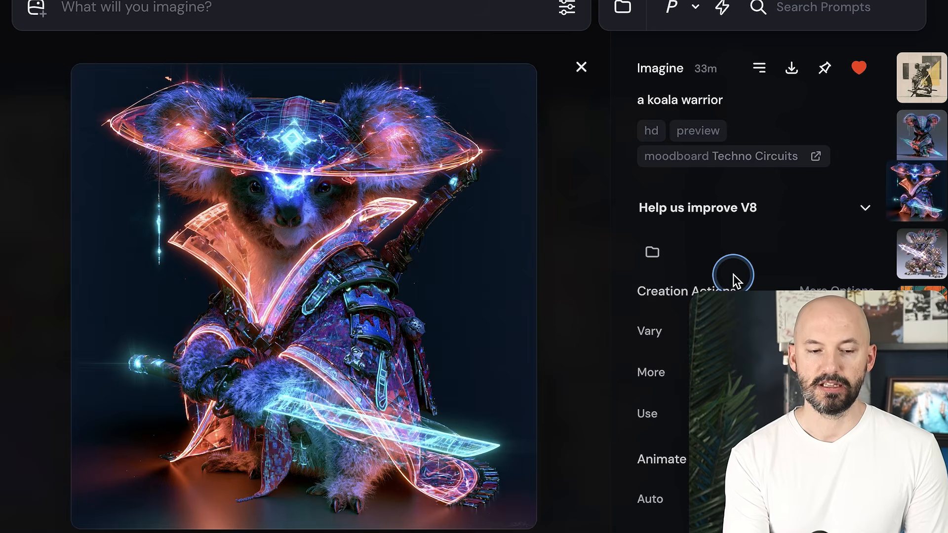
# Look through the enlarged generated images and compare the looks their moodboards produce, from the koala warrior to the alien space pirates
pyautogui.press('Down')
pyautogui.press('Down')
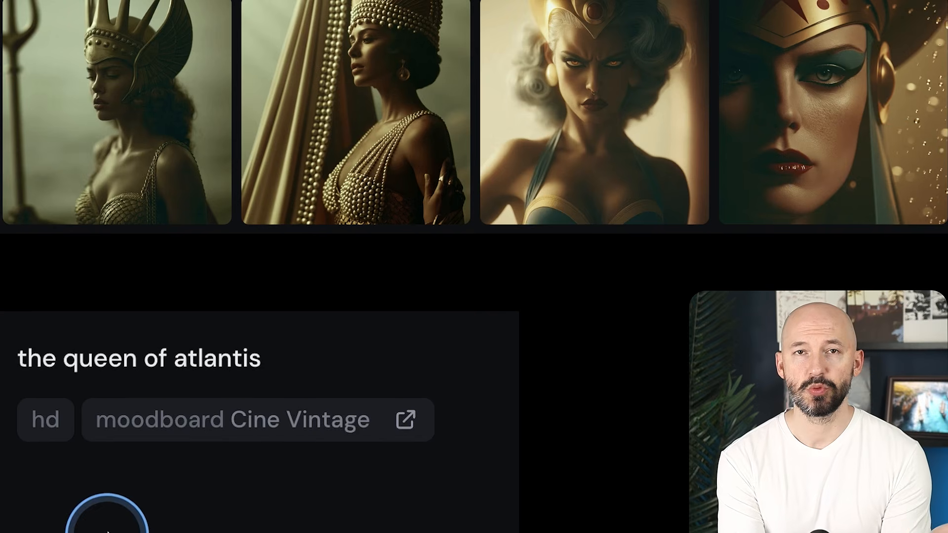
pyautogui.moveTo(815, 135)
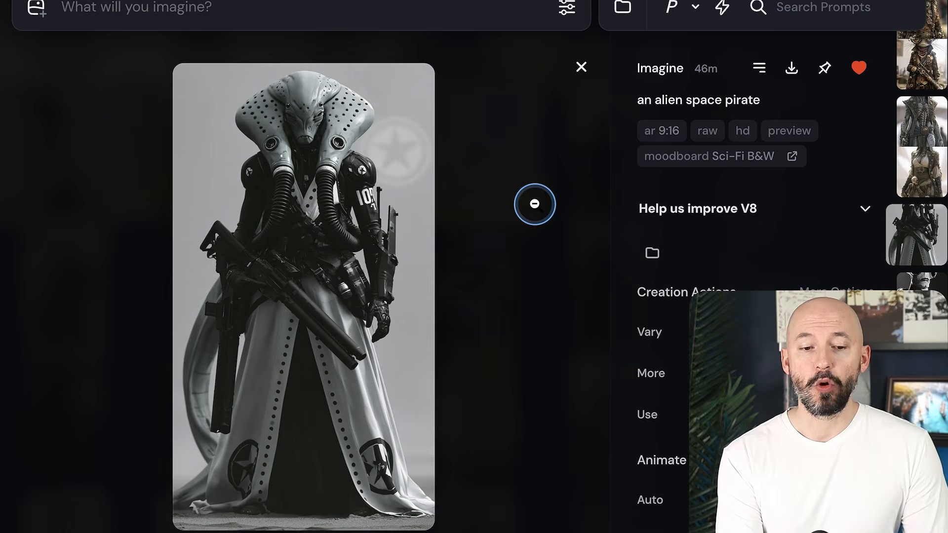
pyautogui.scroll(-1, 535, 203)
pyautogui.scroll(-1, 534, 203)
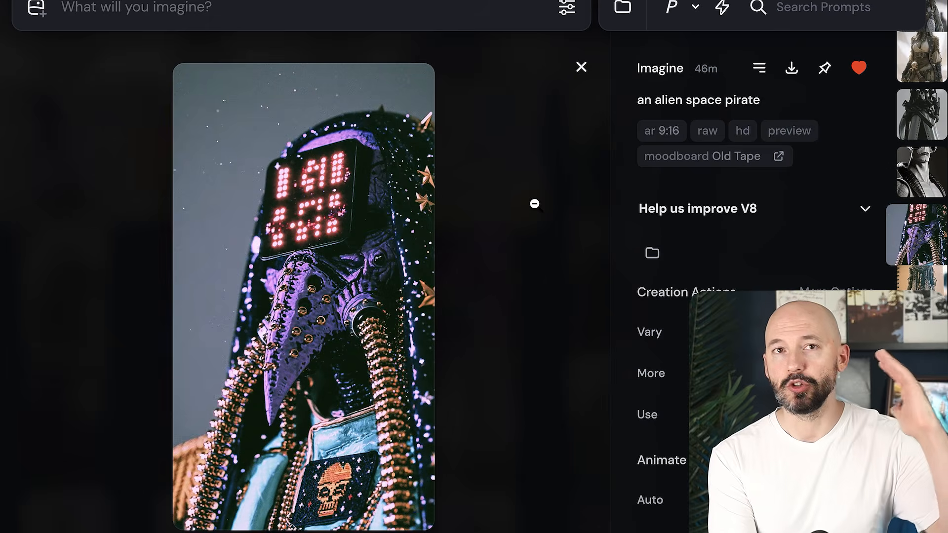
pyautogui.scroll(-1, 534, 203)
pyautogui.scroll(1, 534, 204)
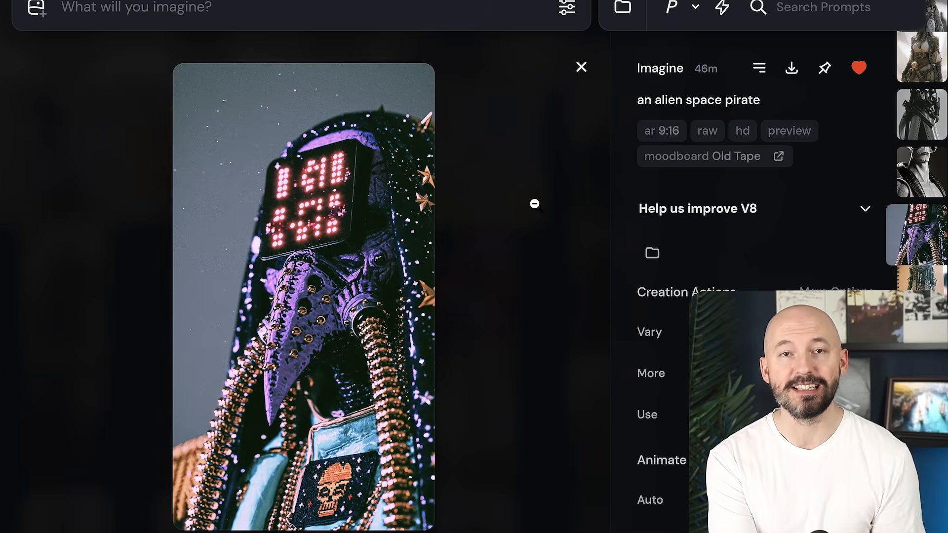
# Add the Old Tape moodboard to the prompt as --profile 2yka1jj and highlight its profile code
pyautogui.click(712, 165)
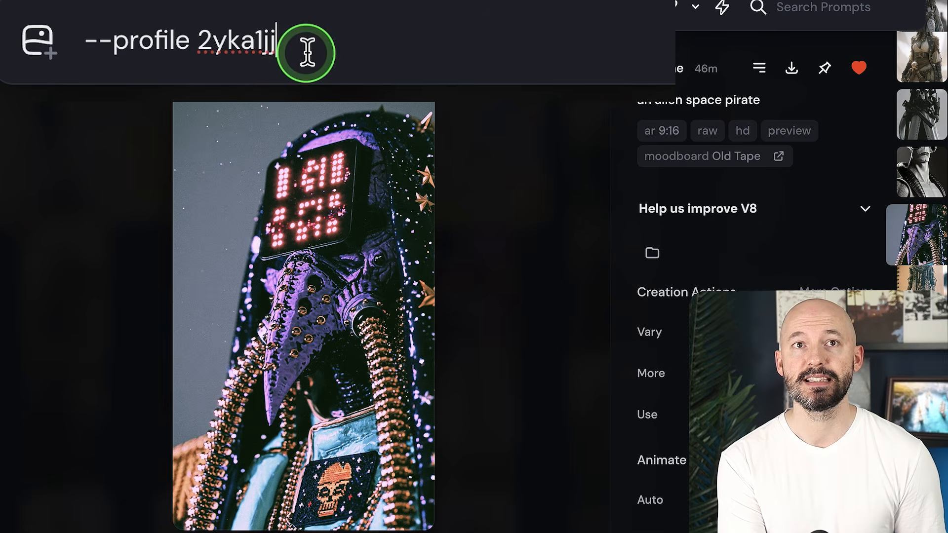
pyautogui.moveTo(306, 49); pyautogui.dragTo(199, 36)
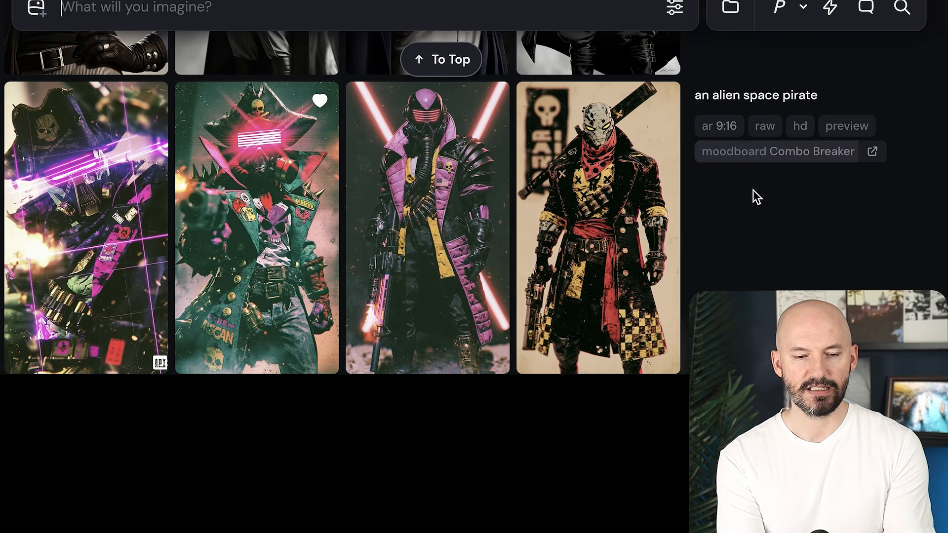
# Browse the "an alien space pirate" generations across moodboards and examine the Steampunk goggled creature enlarged
pyautogui.click(730, 229)
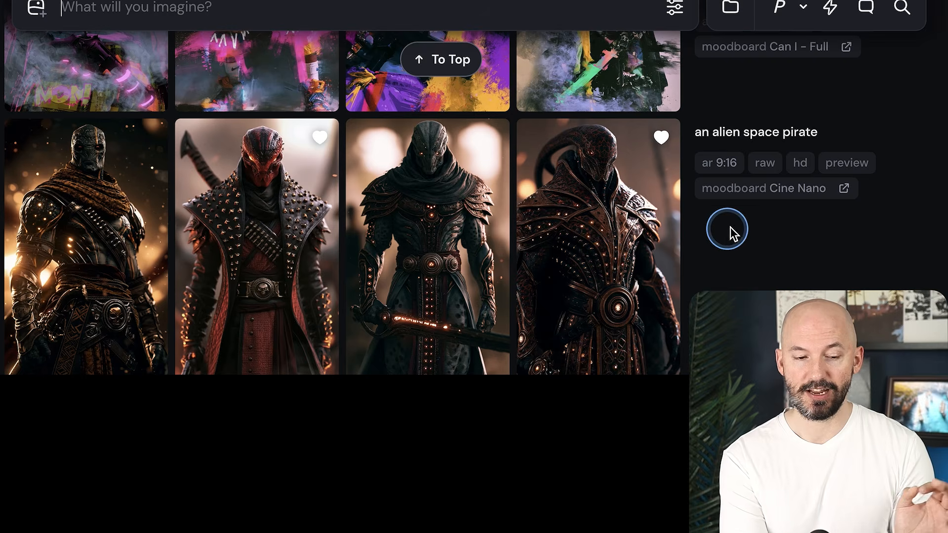
pyautogui.scroll(-5, 744, 222)
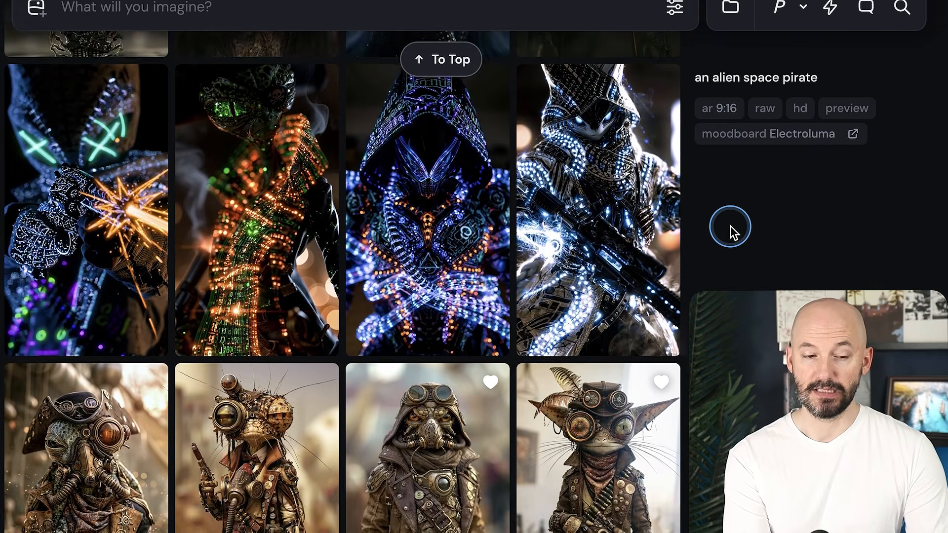
pyautogui.scroll(1, 730, 227)
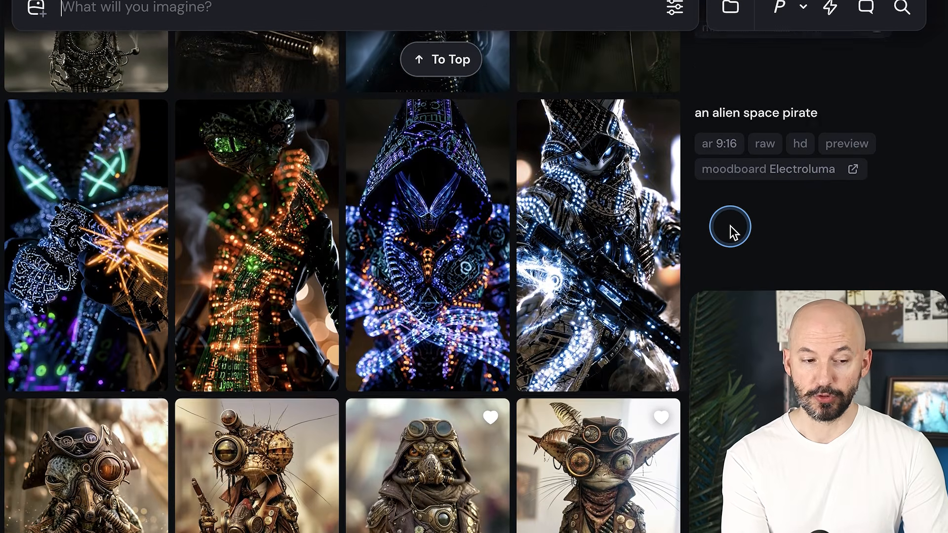
pyautogui.click(86, 230)
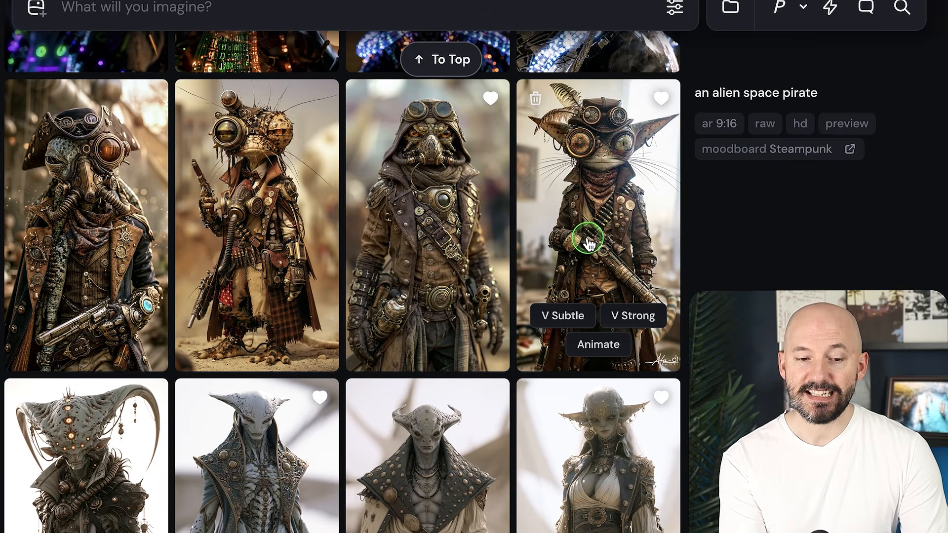
pyautogui.click(589, 242)
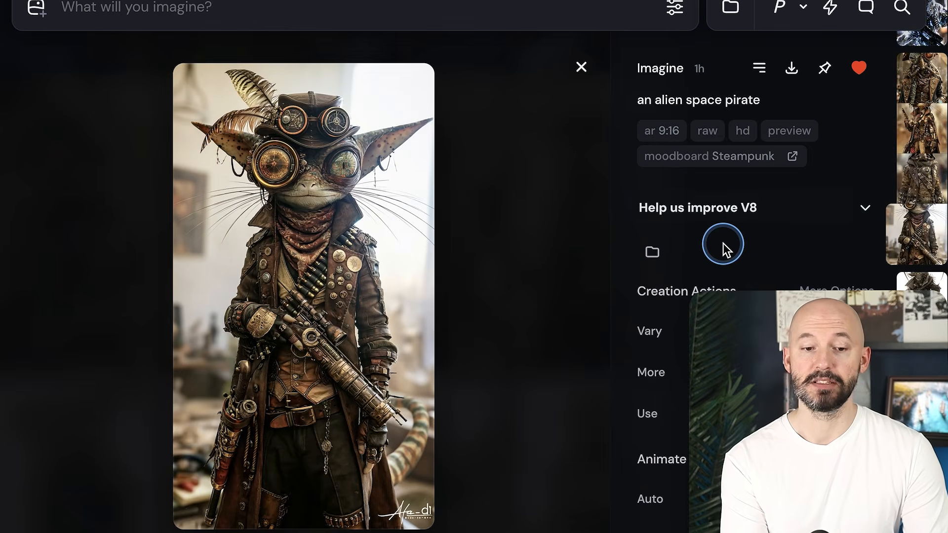
pyautogui.press('Left')
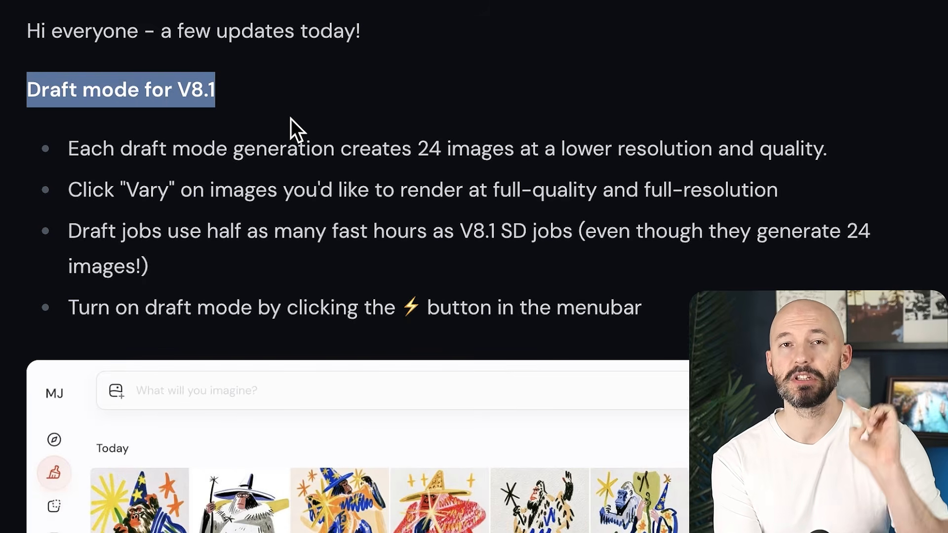
# Highlight the note on draft generations in the V8.1 update announcement and turn on Draft Mode
pyautogui.tripleClick(198, 150)
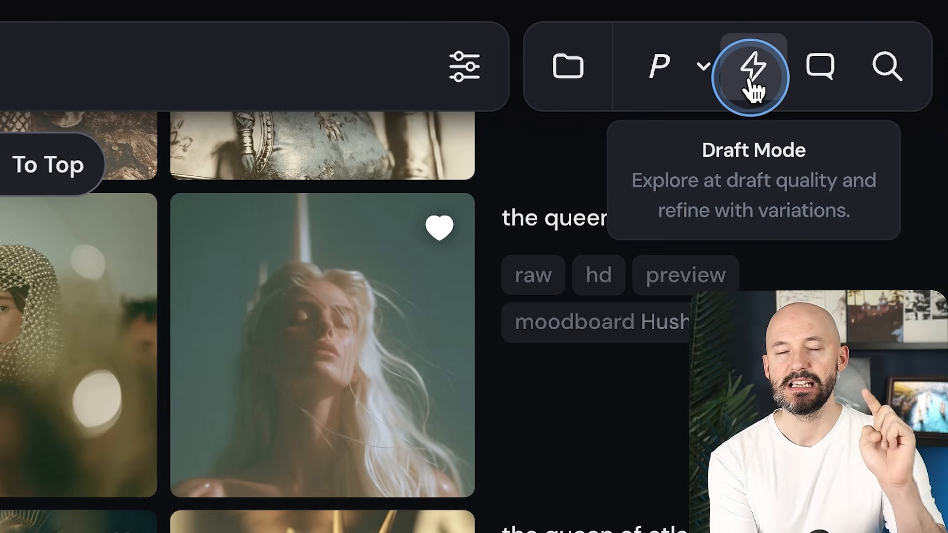
pyautogui.click(751, 87)
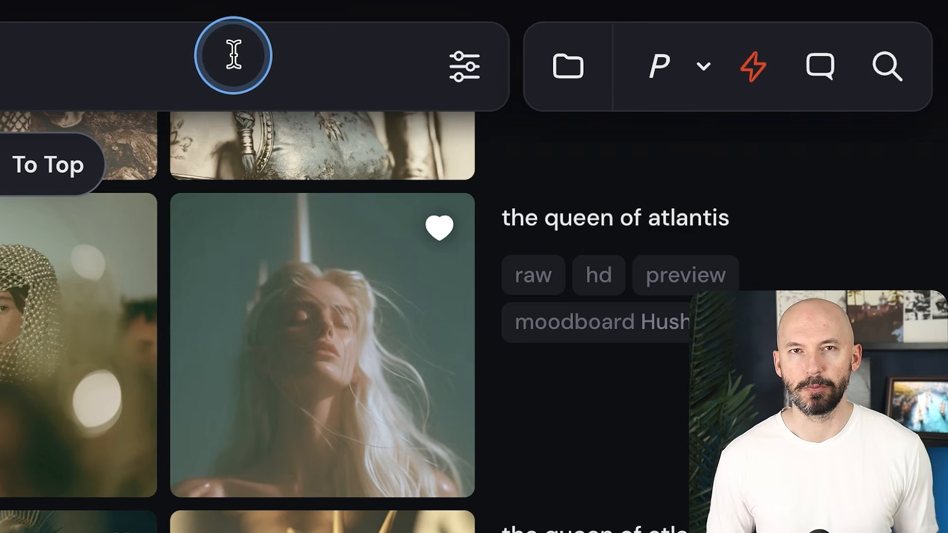
# Reuse the Cine Vintage "the queen of atlantis" prompt with its parameters and remove --hd from it
pyautogui.moveTo(582, 229)
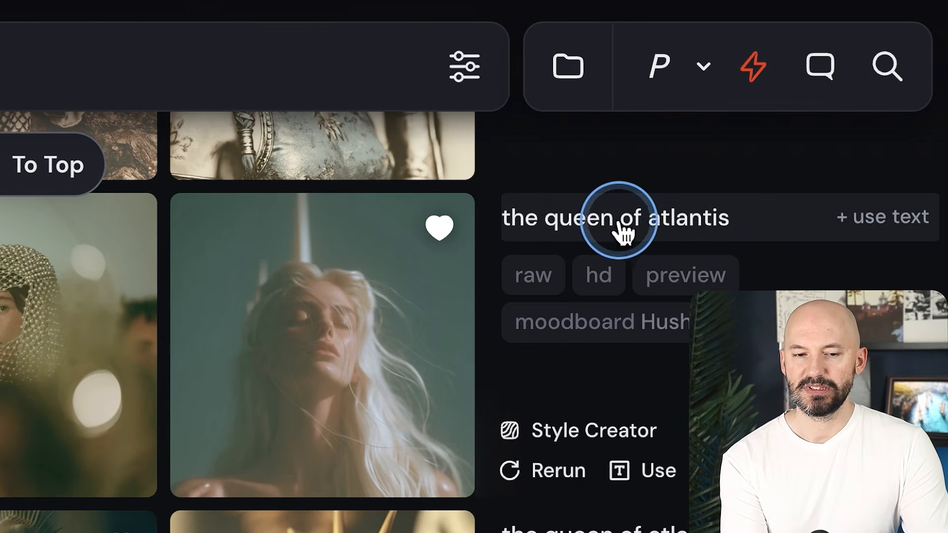
pyautogui.click(651, 232)
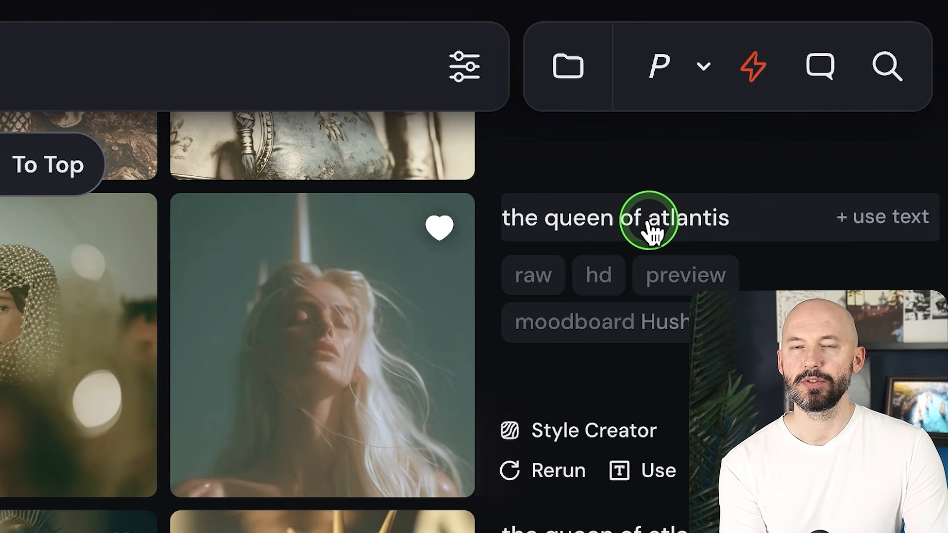
pyautogui.moveTo(652, 232); pyautogui.dragTo(626, 407)
pyautogui.scroll(-1, 626, 406)
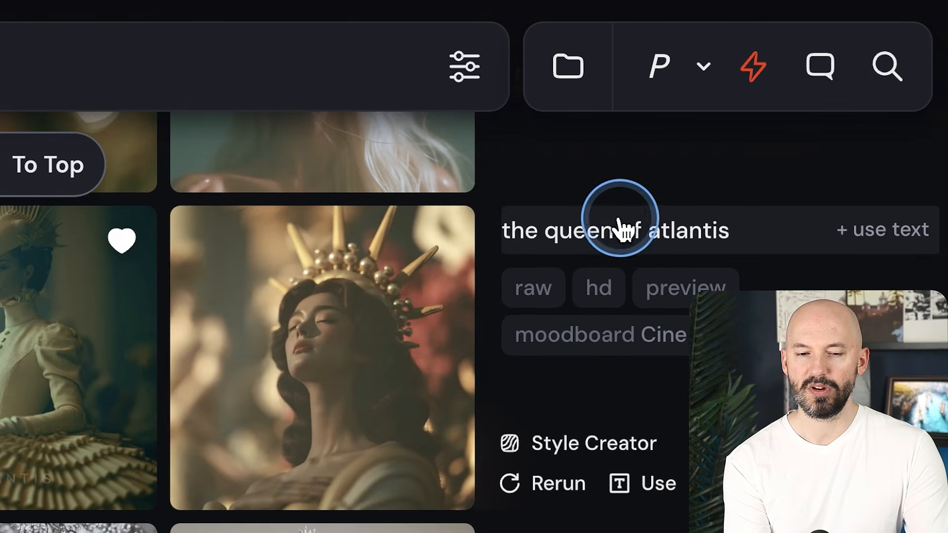
pyautogui.click(611, 240)
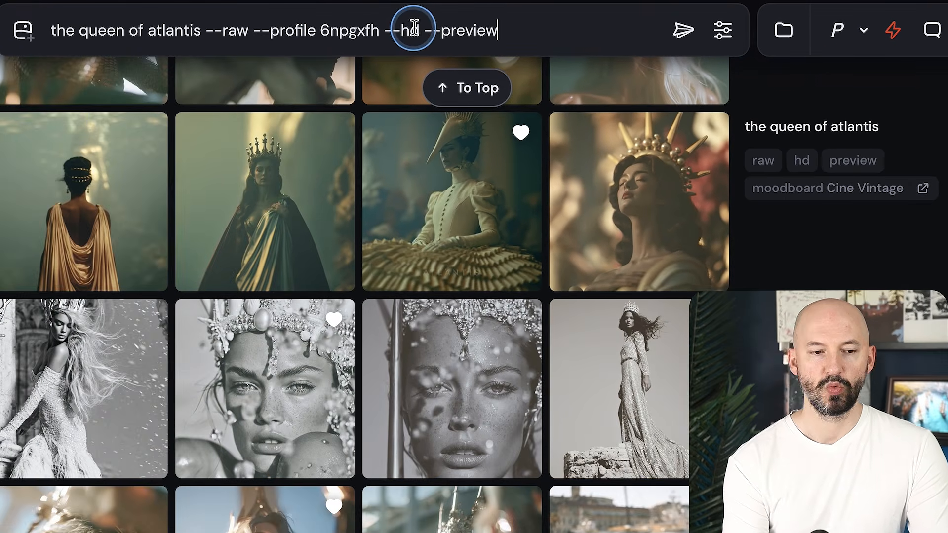
pyautogui.moveTo(420, 30); pyautogui.dragTo(377, 30)
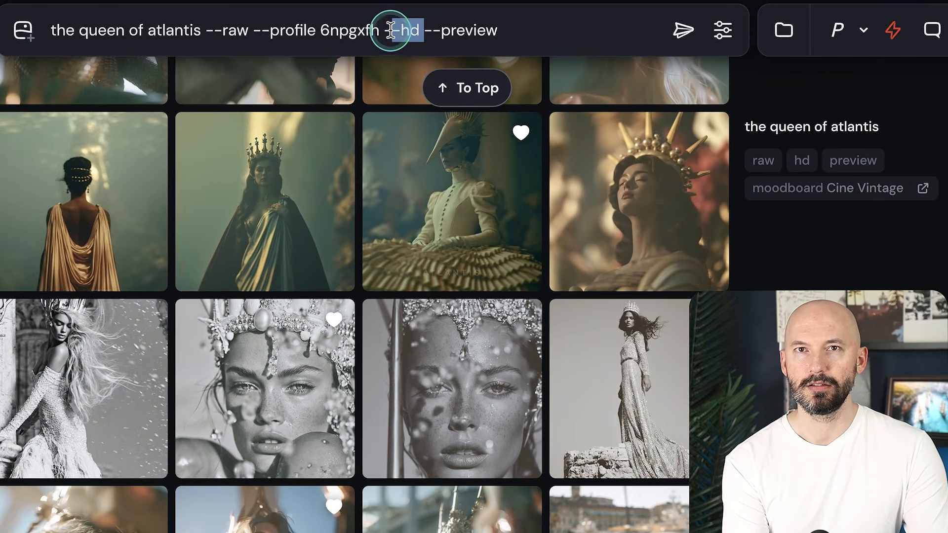
pyautogui.press('BackSpace')
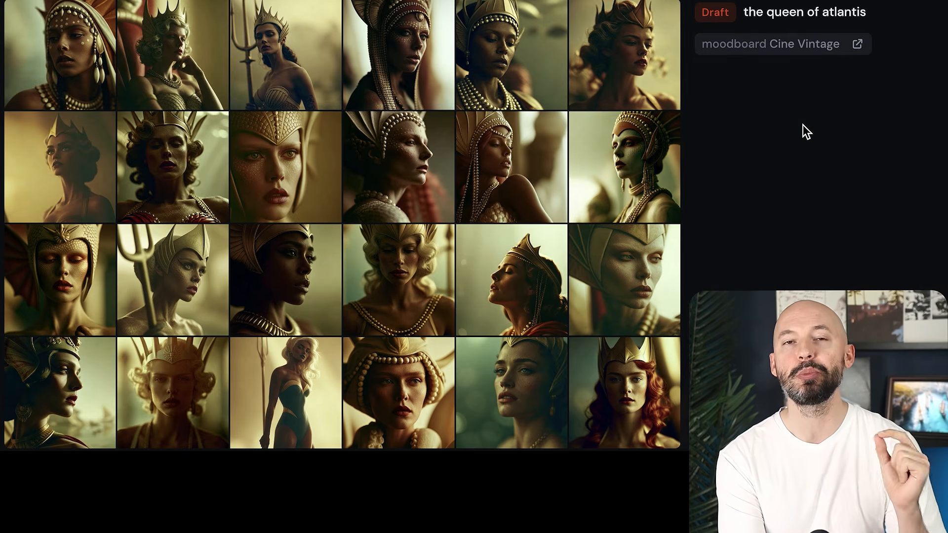
# Download the raw draft of the crowned queen rising from the water and create a Strong variation of it
pyautogui.click(707, 240)
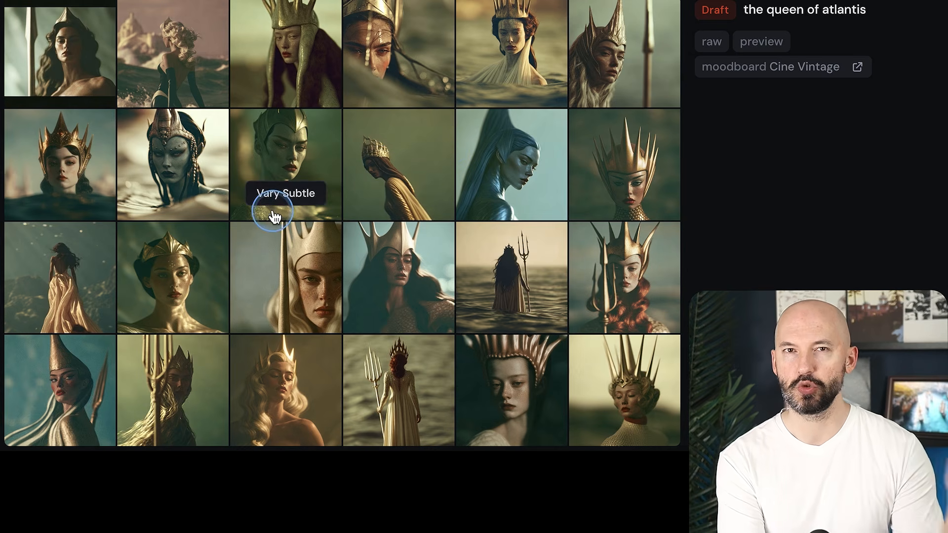
pyautogui.click(508, 53)
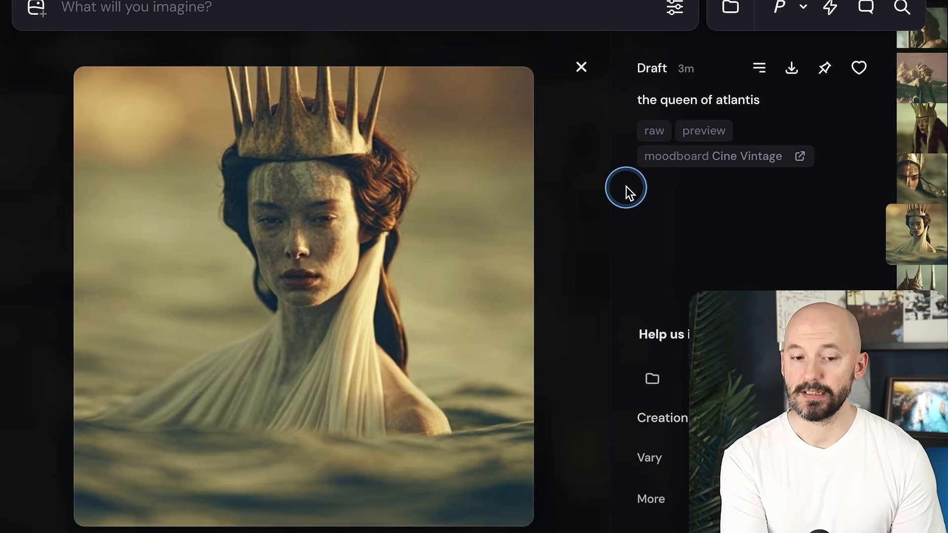
pyautogui.click(794, 72)
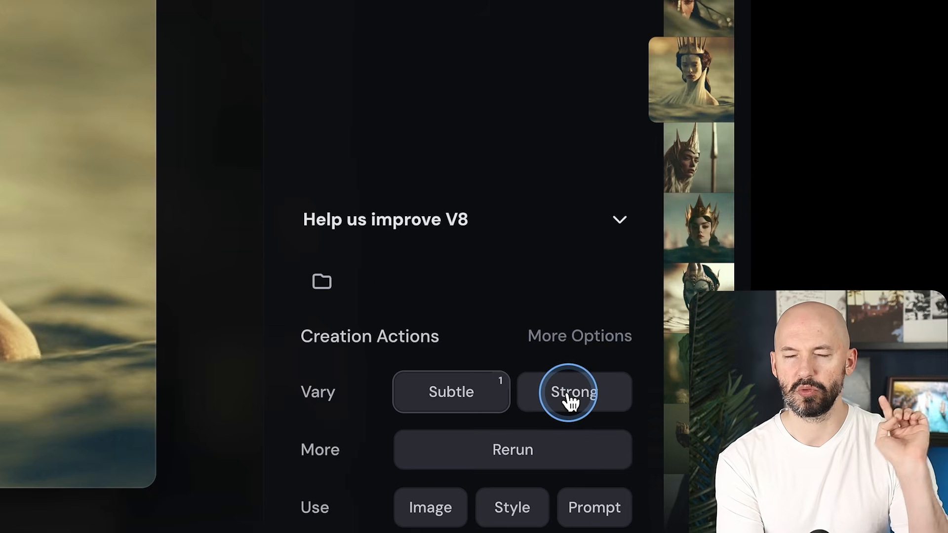
pyautogui.click(569, 398)
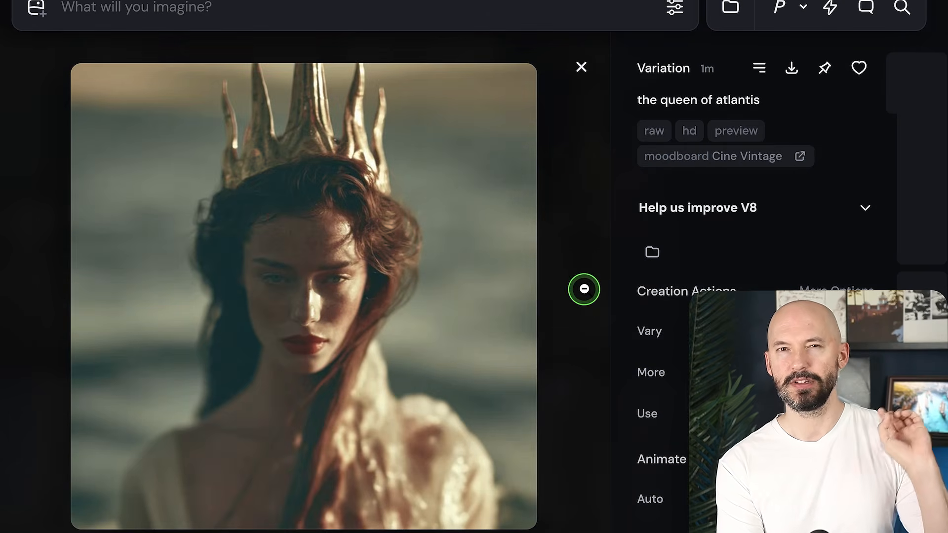
# Close the enlarged variation and examine the queen variations and the Sci-Fi B&W "studio portrait of a princess" drafts
pyautogui.click(584, 289)
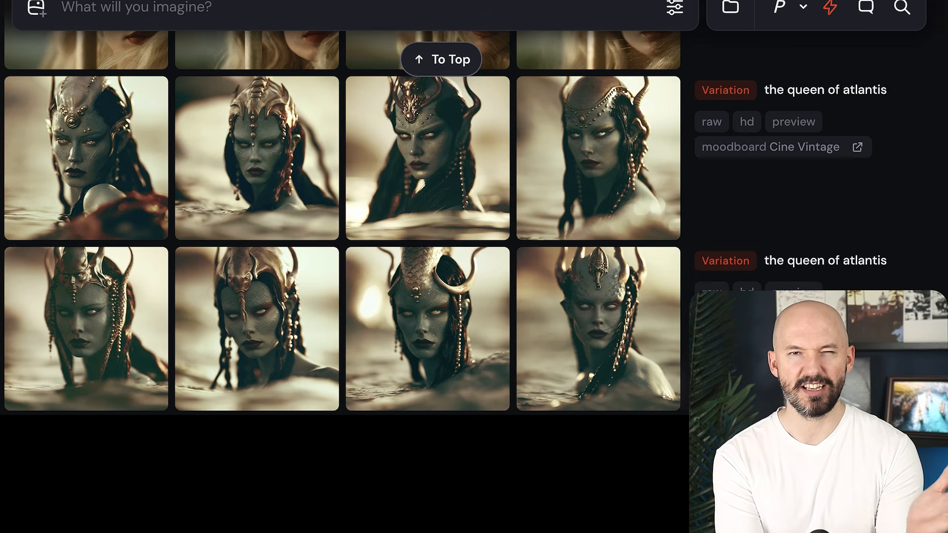
pyautogui.scroll(5, 508, 290)
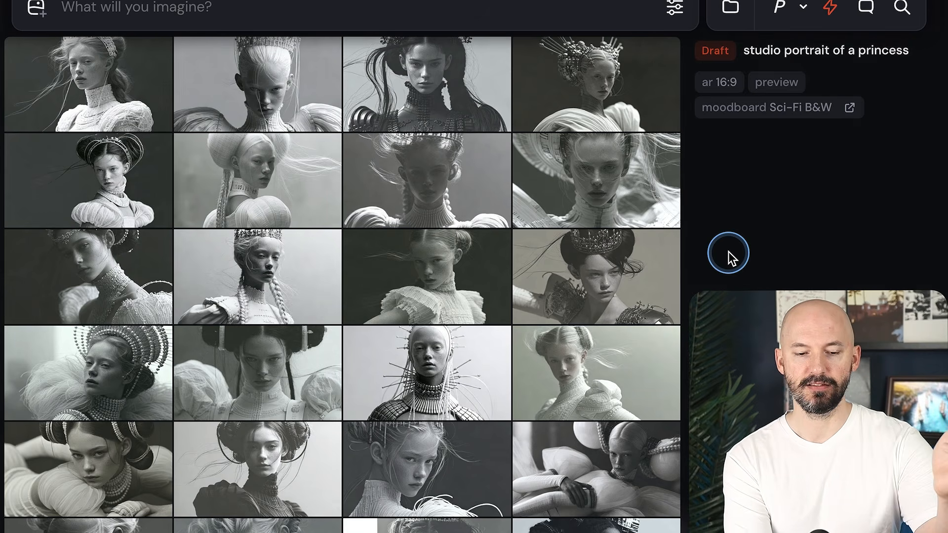
pyautogui.scroll(-2, 727, 253)
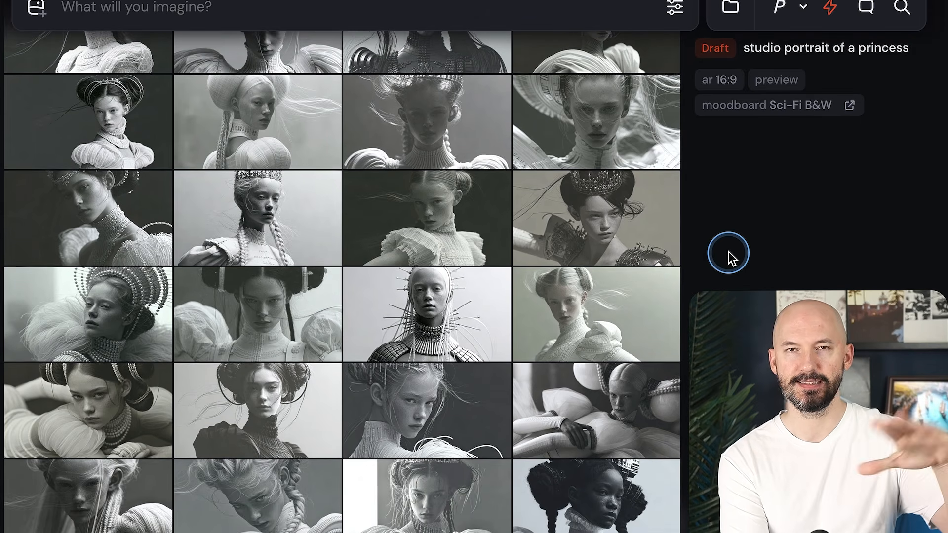
pyautogui.scroll(1, 727, 253)
pyautogui.scroll(1, 728, 253)
pyautogui.scroll(1, 728, 252)
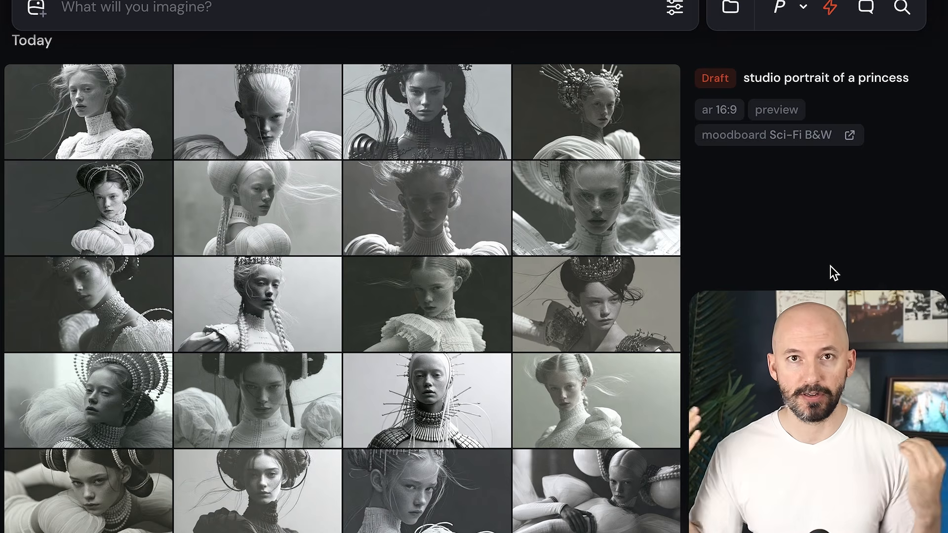
pyautogui.click(596, 343)
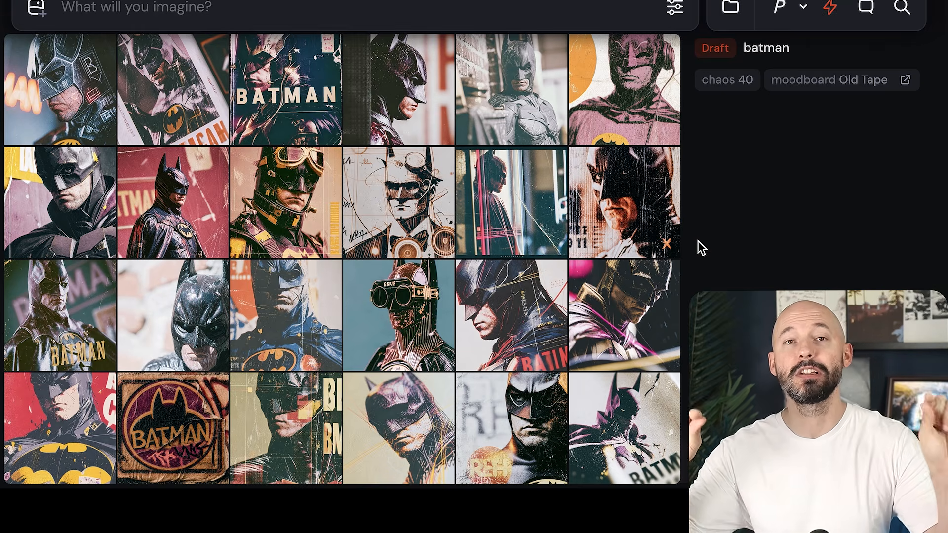
# View the chaos 40 "batman" drafts made with the Old Tape moodboard and open the illustrated white-suited one
pyautogui.scroll(1, 698, 241)
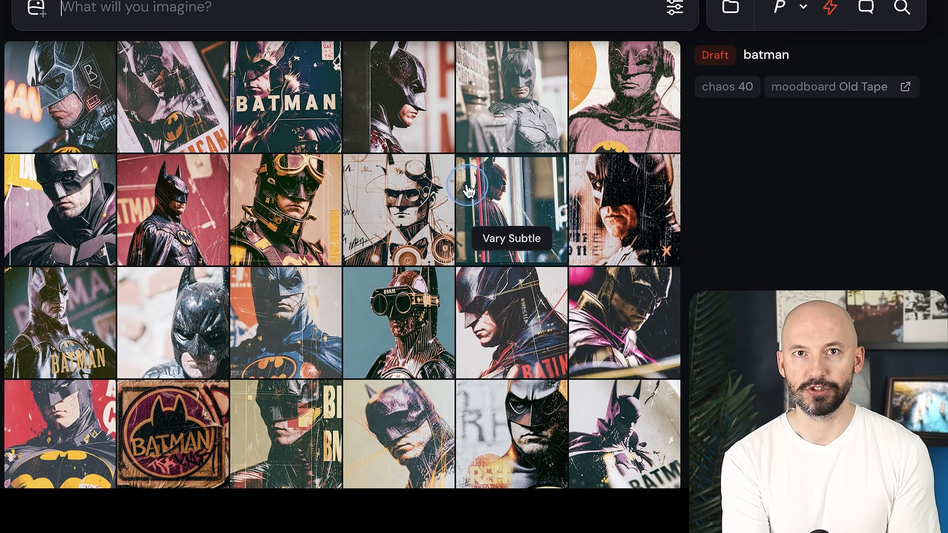
pyautogui.click(399, 239)
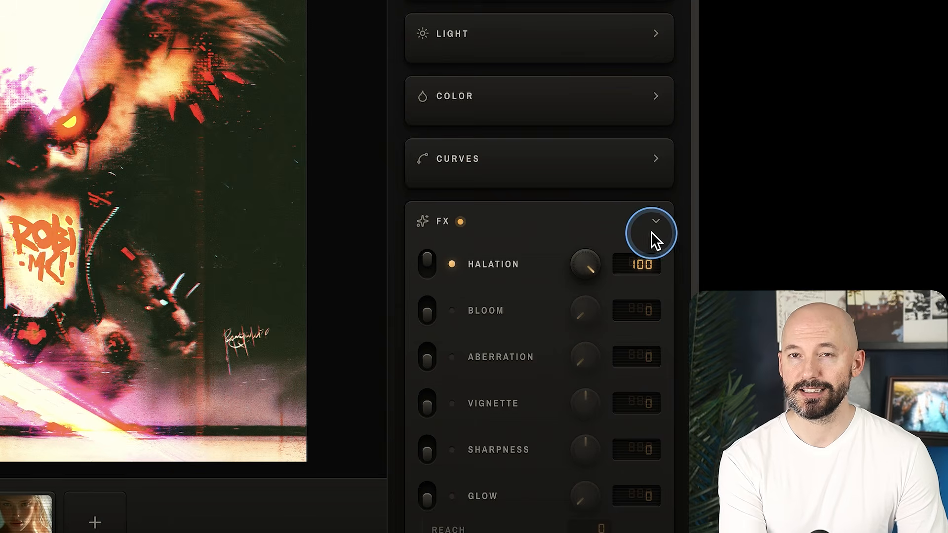
# Switch to Color Pilot, try the Future Tech+ interface theme and set the theme to Daylight
pyautogui.scroll(-1, 583, 267)
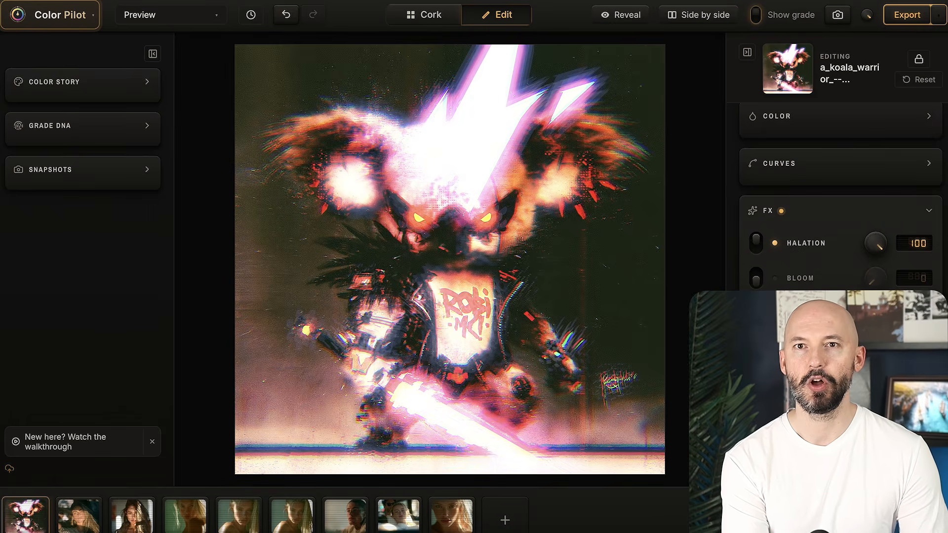
pyautogui.click(389, 196)
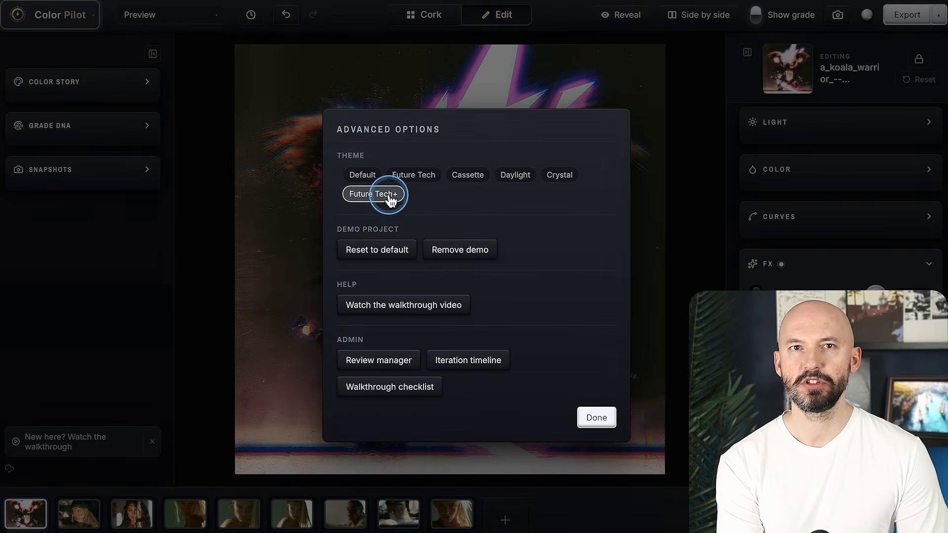
pyautogui.click(597, 418)
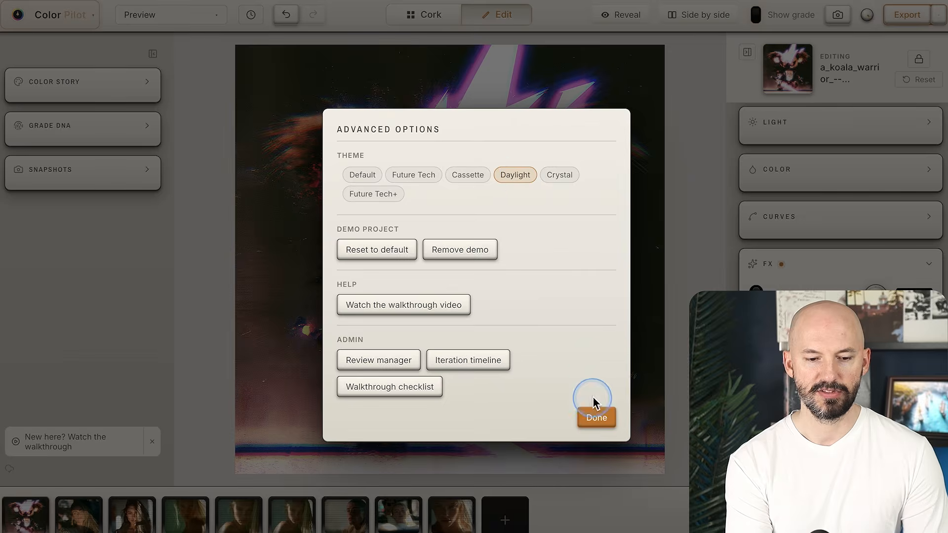
pyautogui.click(596, 418)
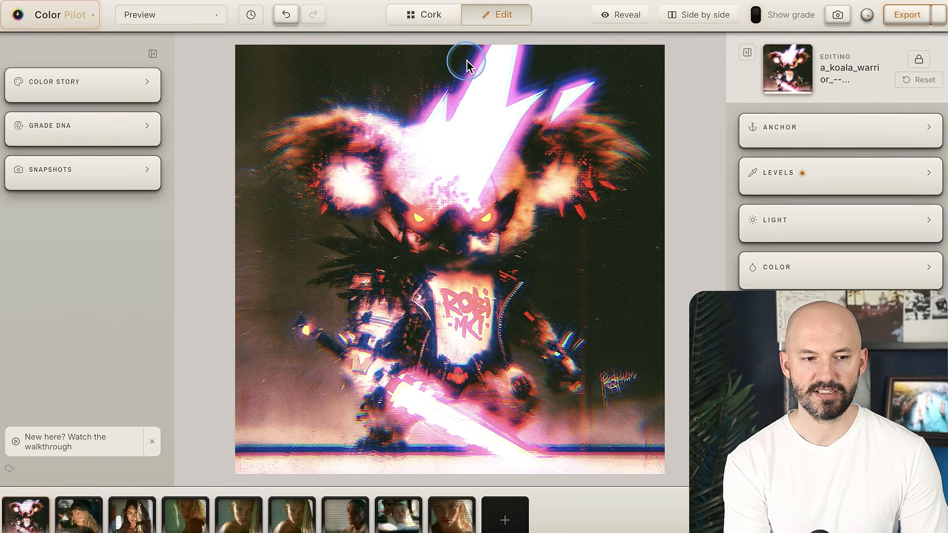
# Import the queen of Atlantis PNG images from the Downloads folder into the project
pyautogui.click(417, 15)
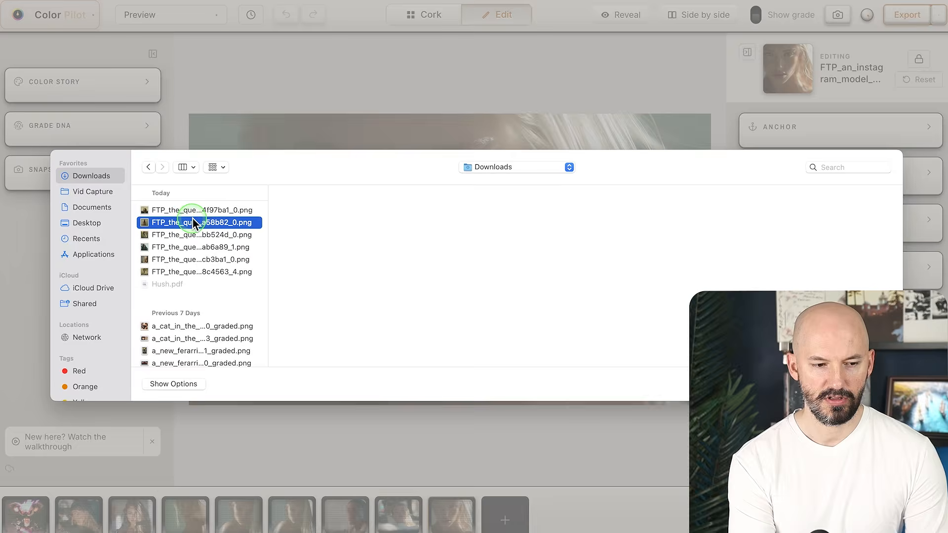
pyautogui.click(190, 209)
pyautogui.click(190, 234)
pyautogui.click(191, 259)
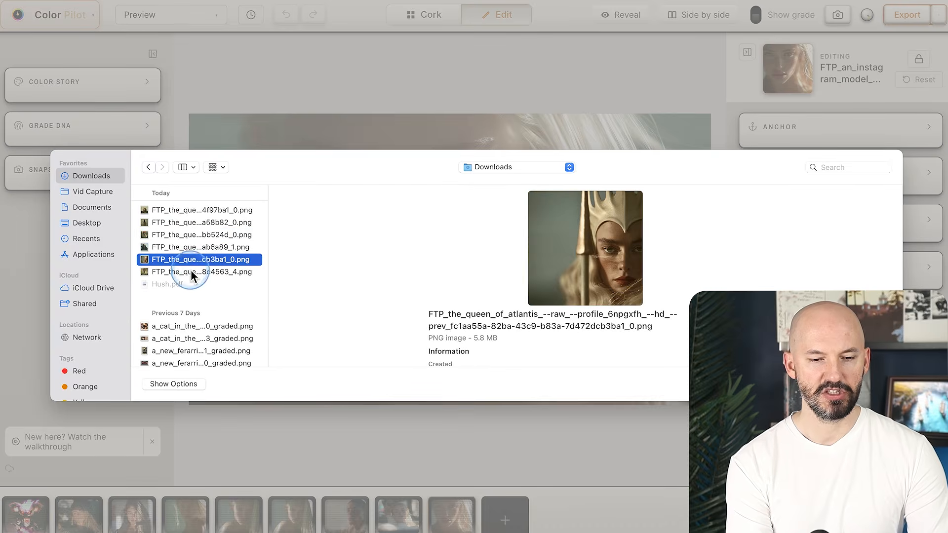
pyautogui.click(193, 272)
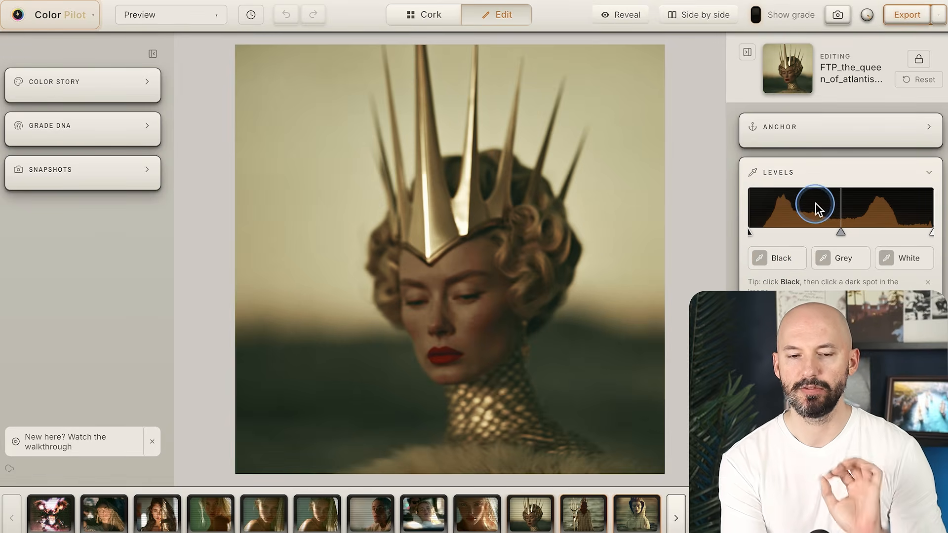
# Set the Levels black point of the spiked-crown queen image by sampling the dark hair between the crown's spikes
pyautogui.click(832, 171)
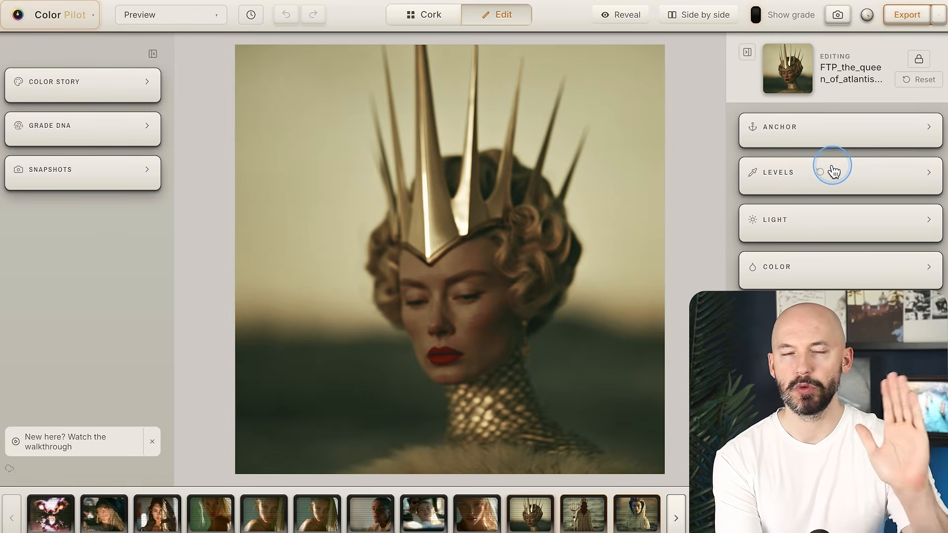
pyautogui.click(780, 183)
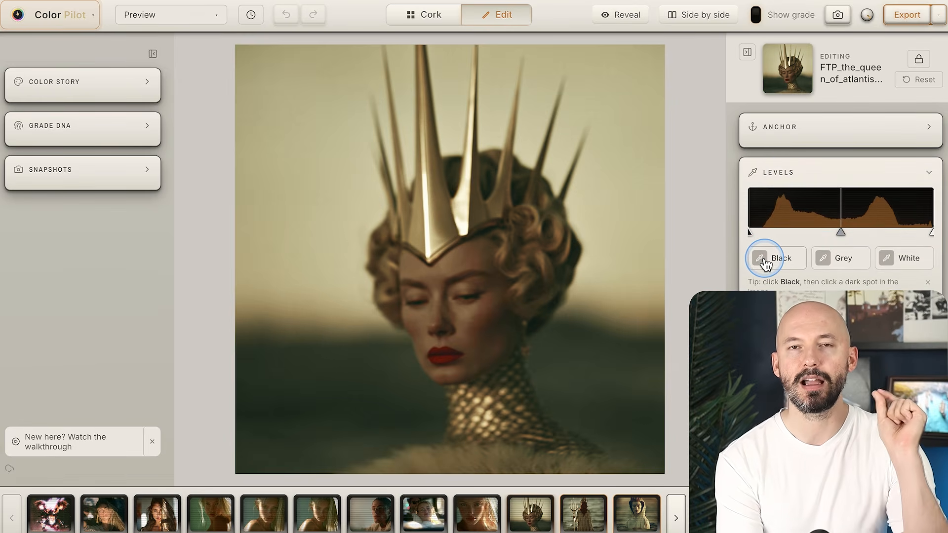
pyautogui.click(764, 262)
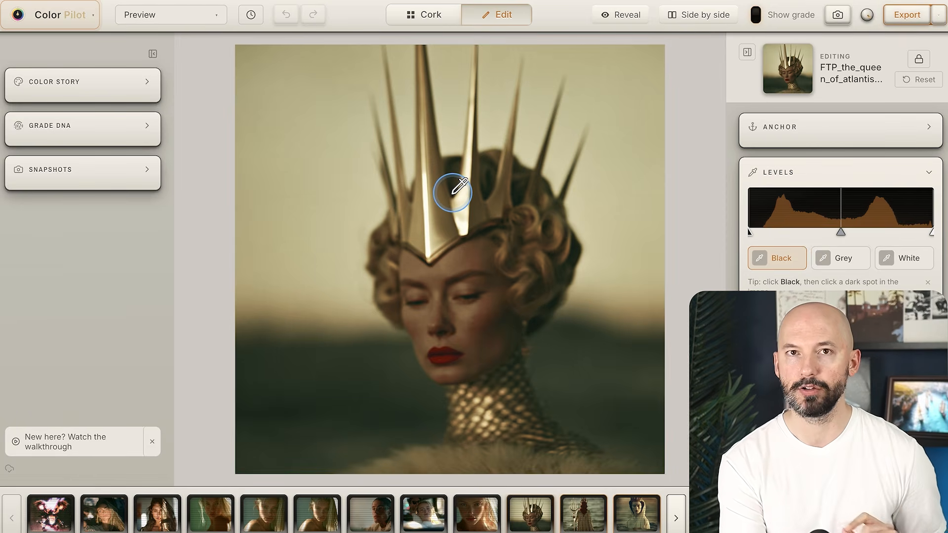
pyautogui.scroll(8, 452, 193)
pyautogui.scroll(-8, 452, 193)
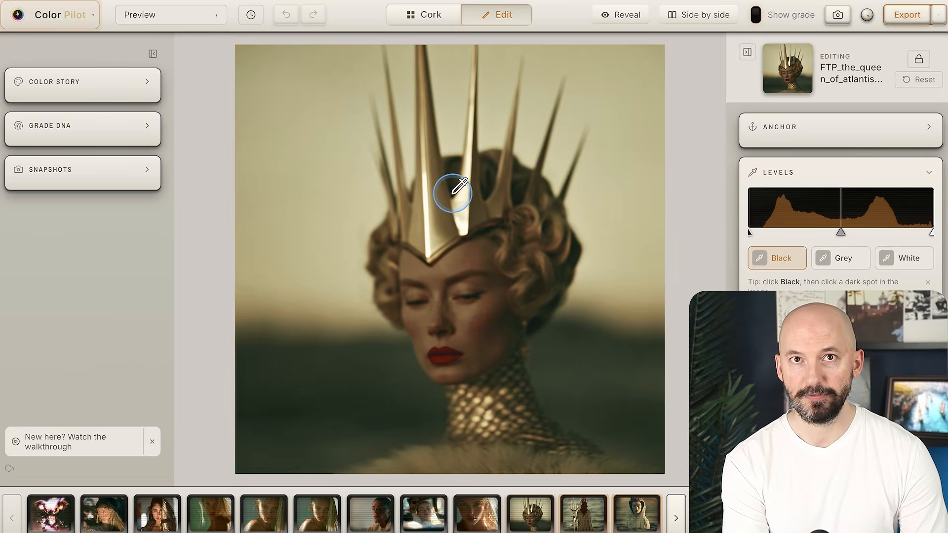
pyautogui.click(452, 192)
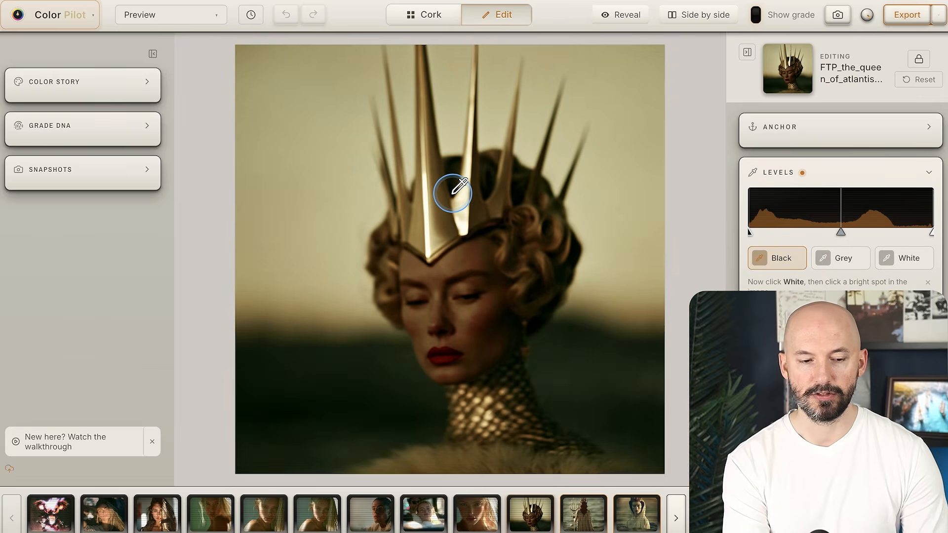
# Set the queen image's white point from the bright highlight on the crown and slightly adjust the Levels midtone
pyautogui.click(899, 262)
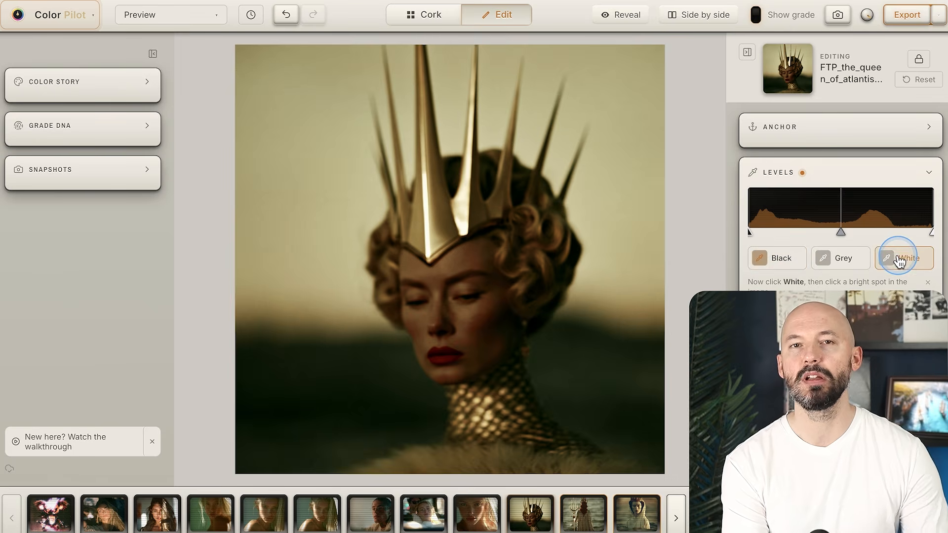
pyautogui.click(431, 177)
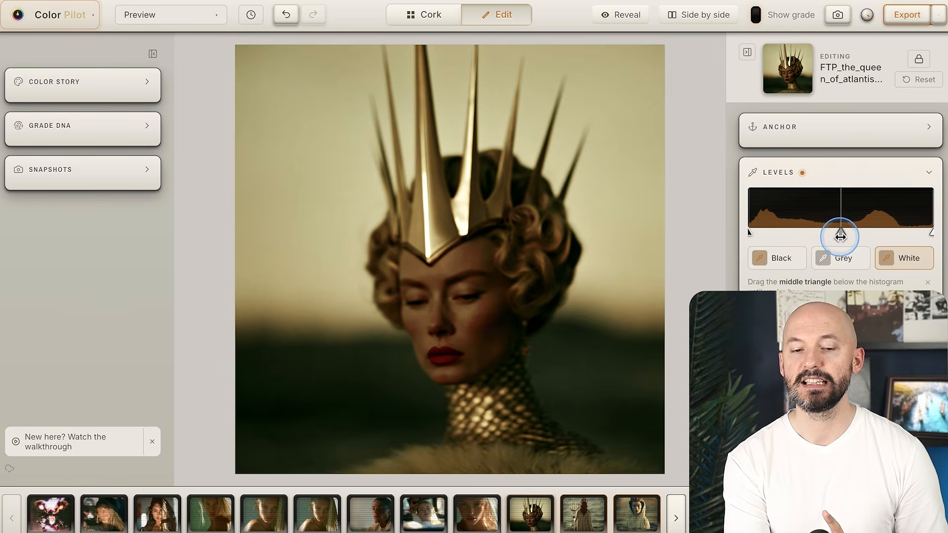
pyautogui.moveTo(839, 233)
pyautogui.mouseDown()
pyautogui.moveTo(819, 233)
pyautogui.moveTo(849, 238)
pyautogui.moveTo(834, 236)
pyautogui.mouseUp()
# Compare the original and graded versions side by side for the portrait images in the project
pyautogui.click(677, 15)
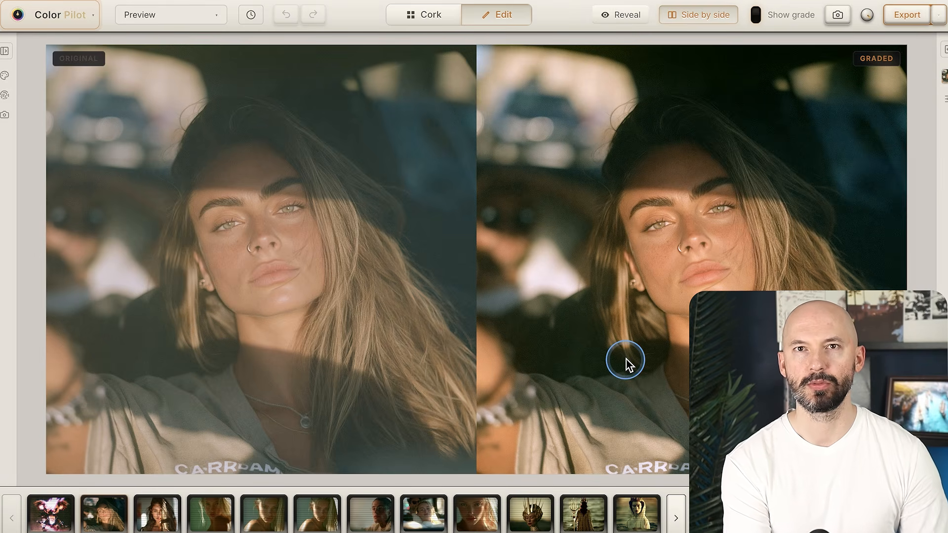
pyautogui.click(159, 523)
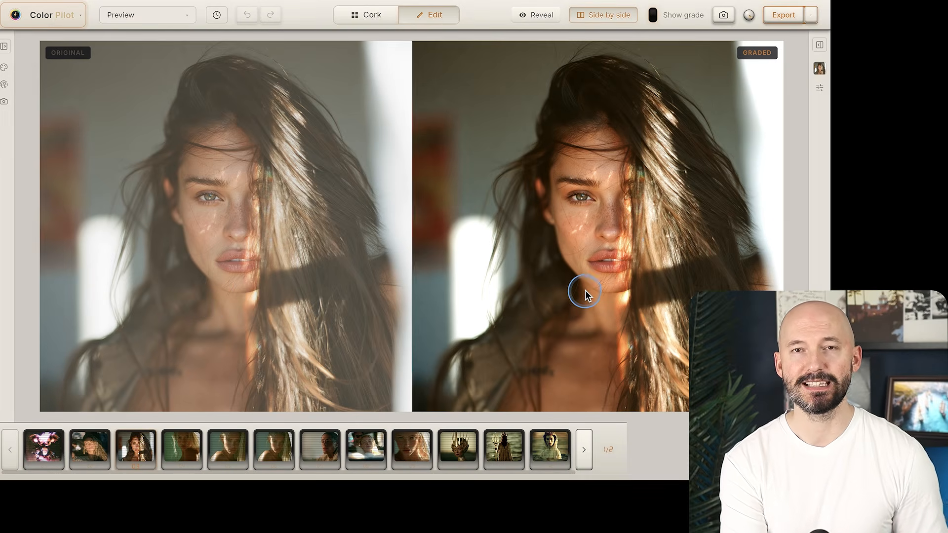
pyautogui.press('Right')
pyautogui.press('Right')
pyautogui.press('Right')
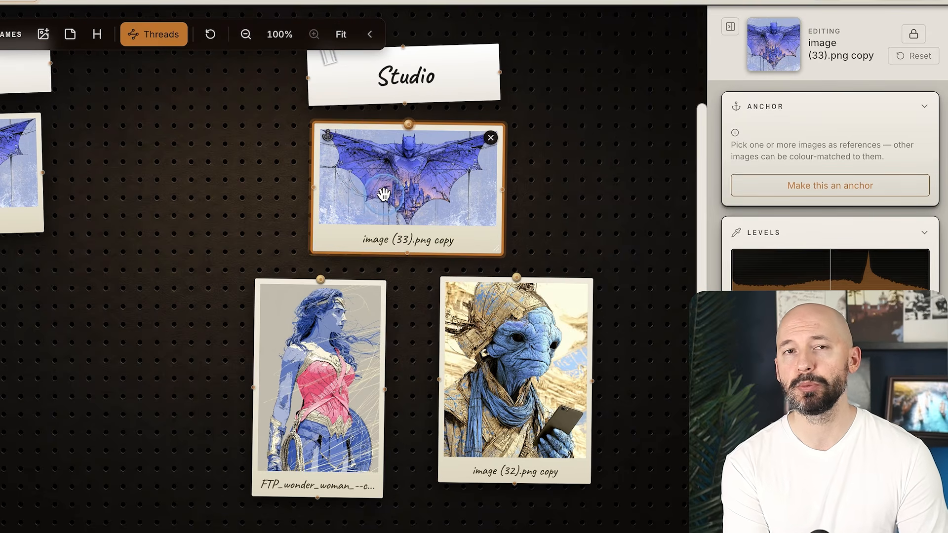
# Make the Batman image an anchor, thread it to the Wonder Woman and blue alien images, and use the Studio match engine
pyautogui.click(328, 140)
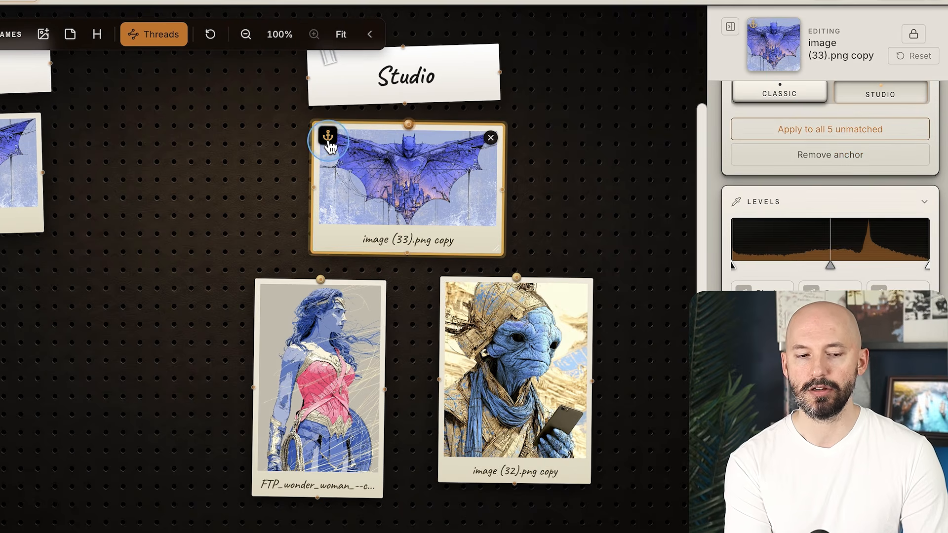
pyautogui.moveTo(402, 255); pyautogui.dragTo(334, 350)
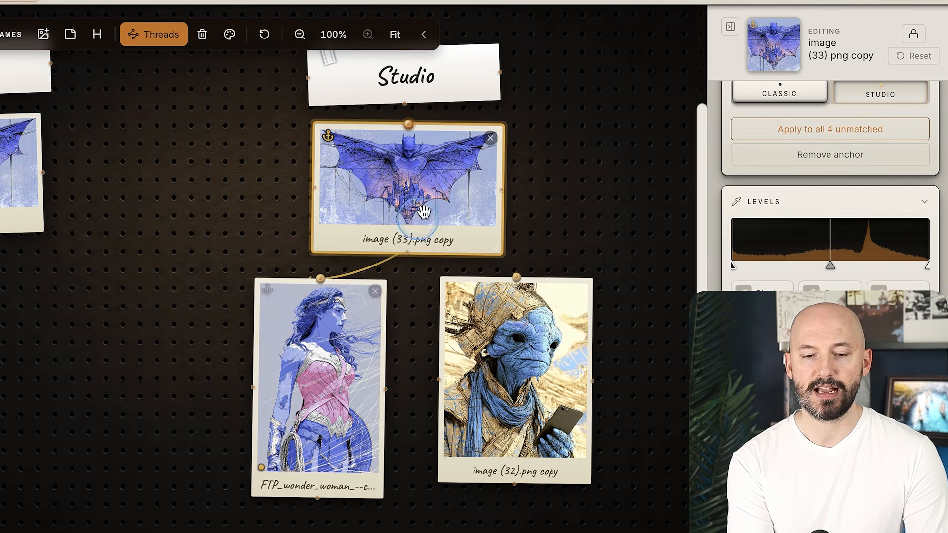
pyautogui.moveTo(407, 255); pyautogui.dragTo(496, 340)
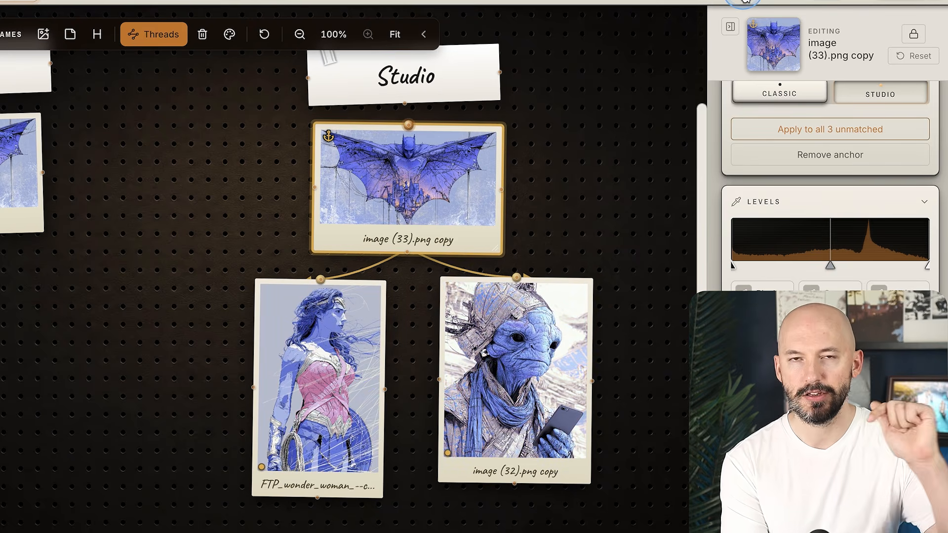
pyautogui.scroll(2, 884, 127)
pyautogui.click(873, 180)
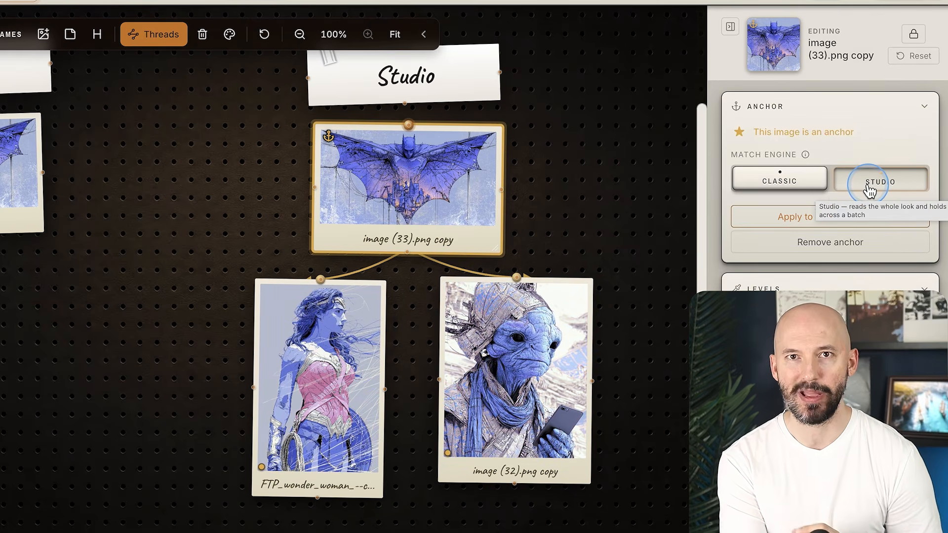
# Try the Color and Tone matches on the blue alien image, return to Full, and adjust the match strength
pyautogui.click(546, 331)
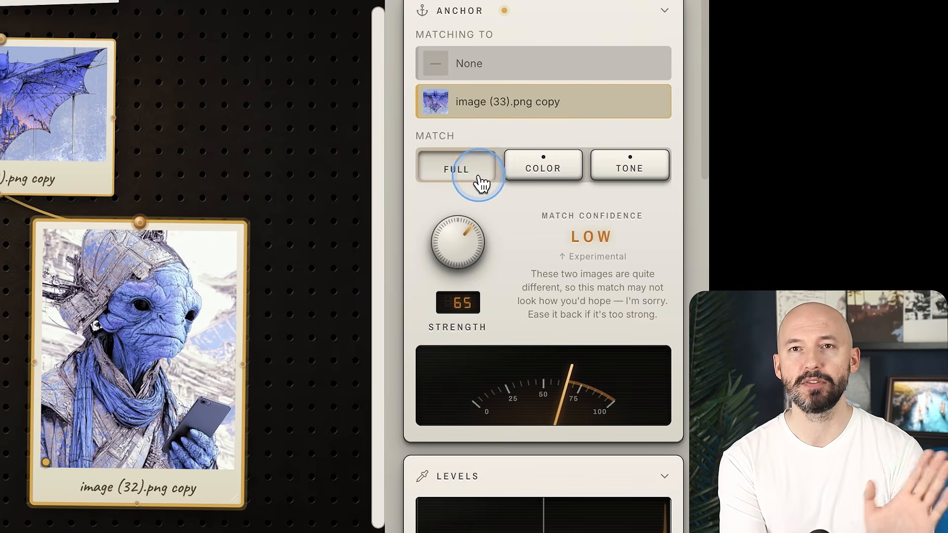
pyautogui.click(822, 237)
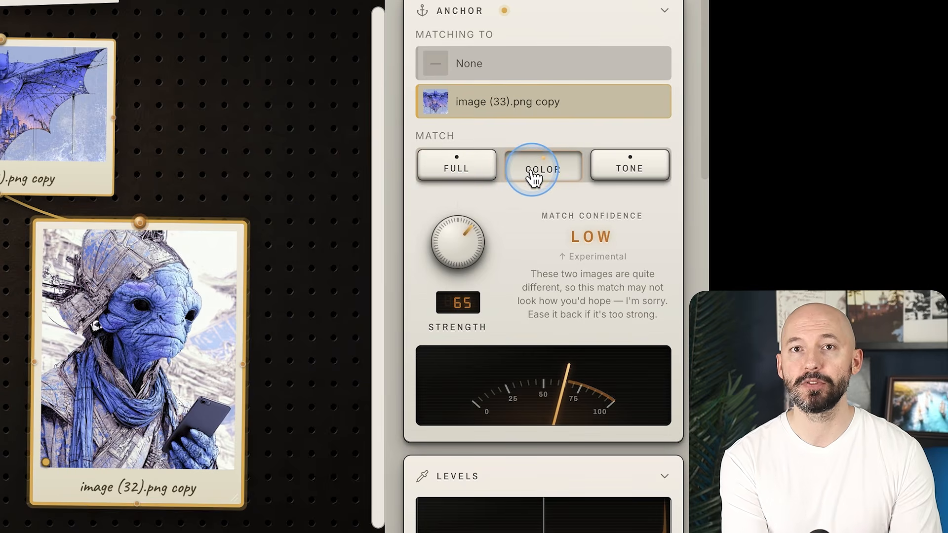
pyautogui.click(647, 169)
pyautogui.click(443, 173)
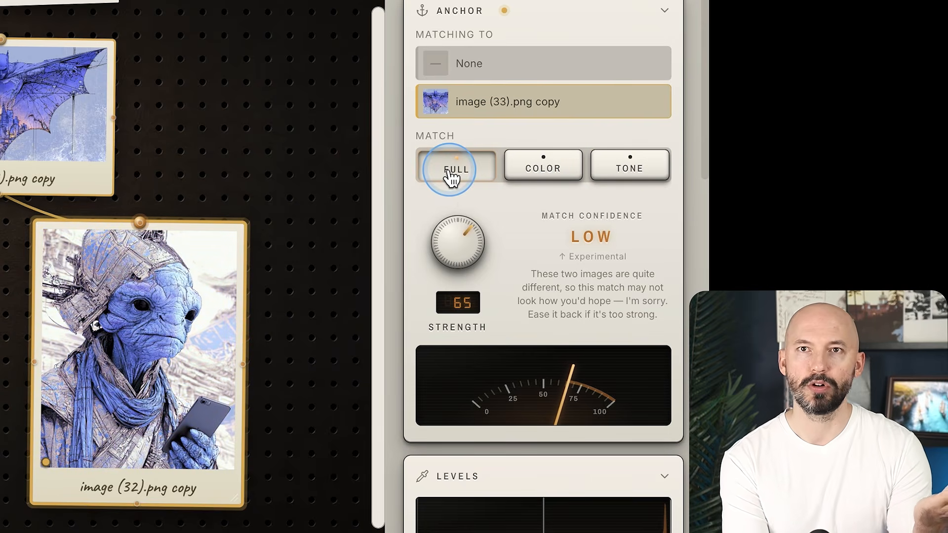
pyautogui.click(444, 215)
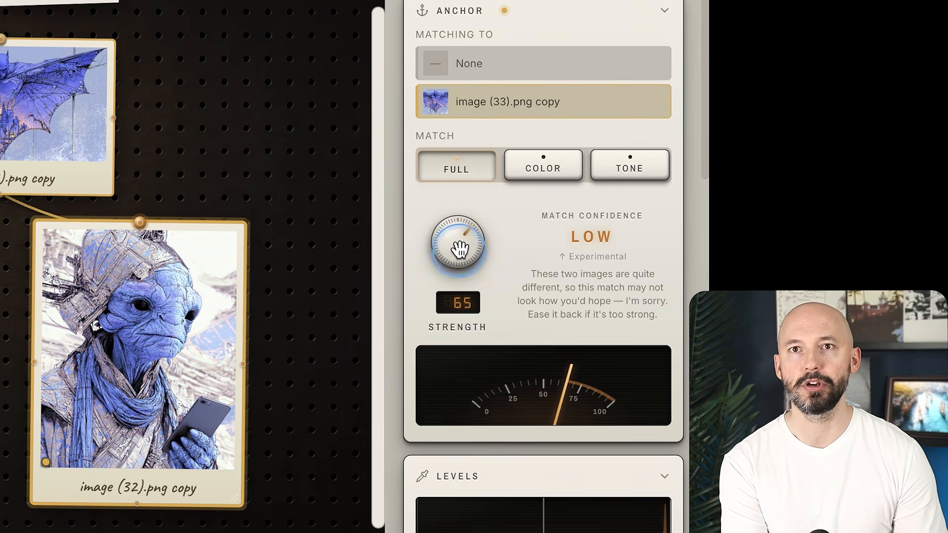
pyautogui.moveTo(461, 243); pyautogui.dragTo(538, 247)
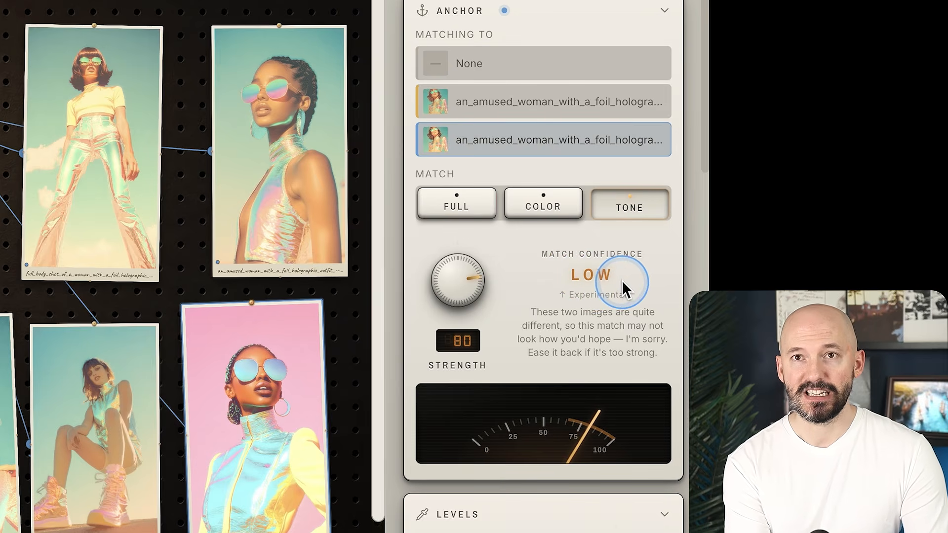
# Try saturation values of -100 and +75 on the anchor of the holographic-outfit images, and set it to -3
pyautogui.click(583, 289)
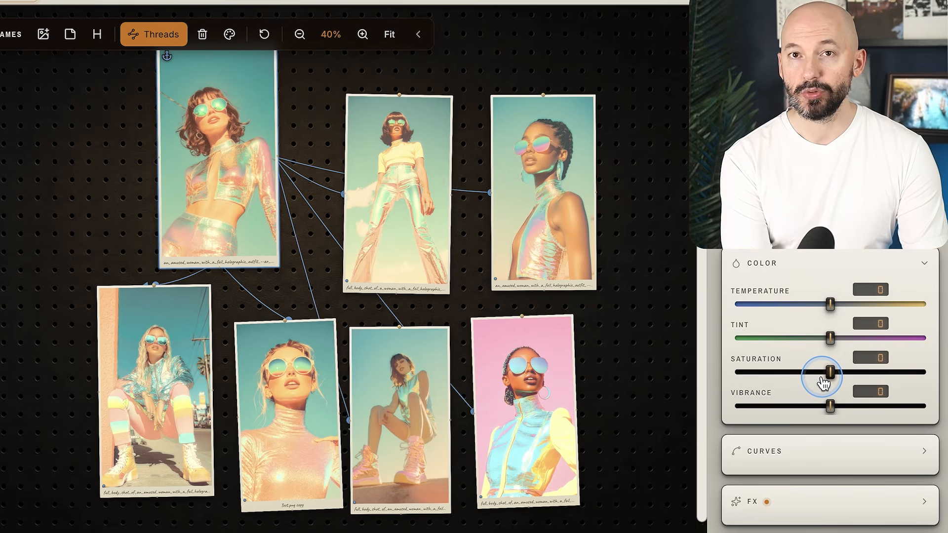
pyautogui.moveTo(828, 376); pyautogui.dragTo(659, 388)
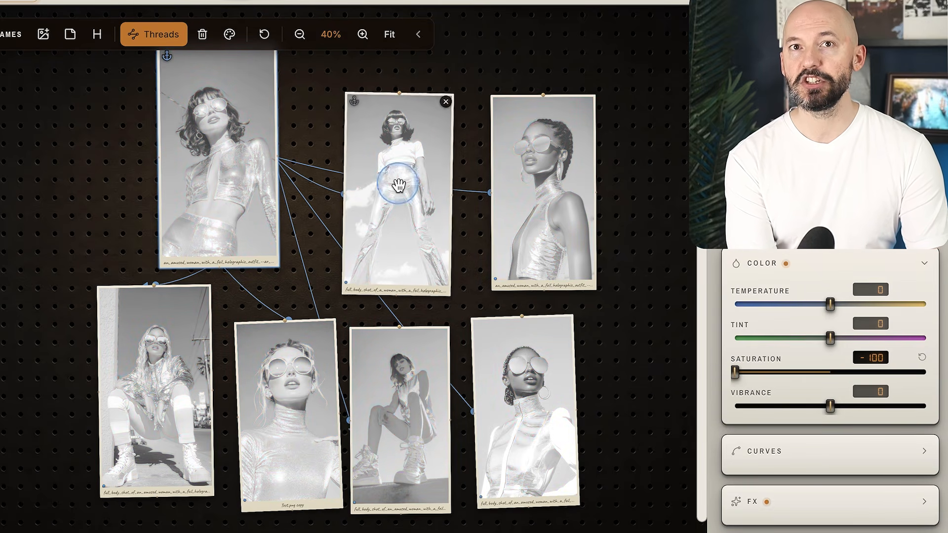
pyautogui.click(901, 374)
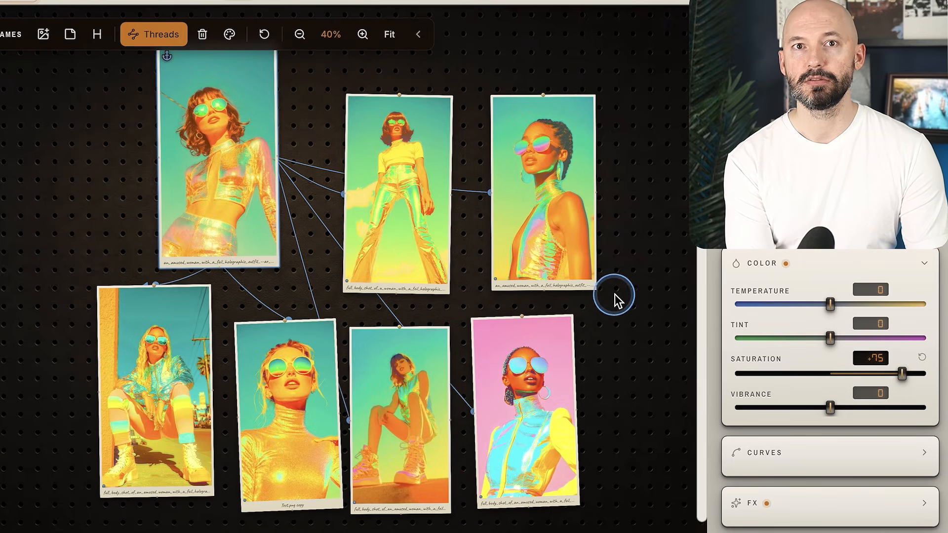
pyautogui.click(828, 374)
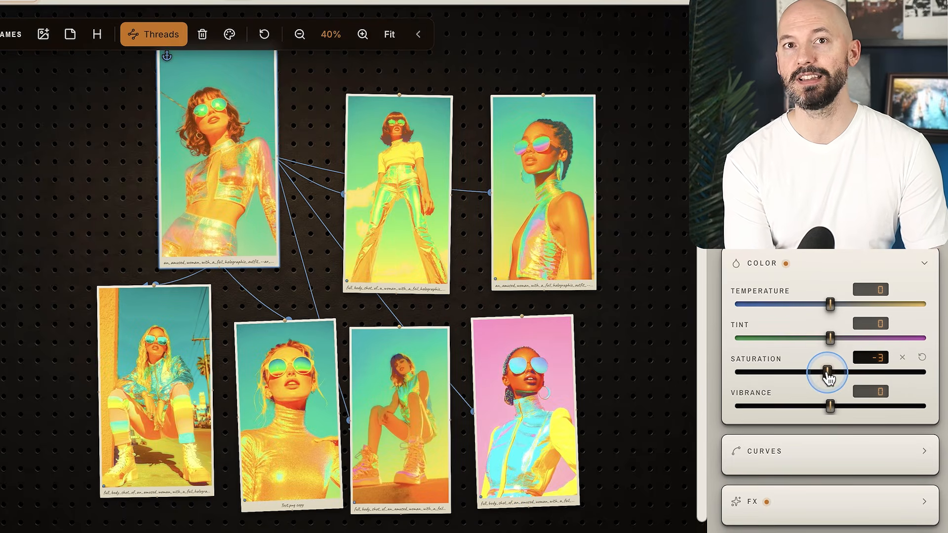